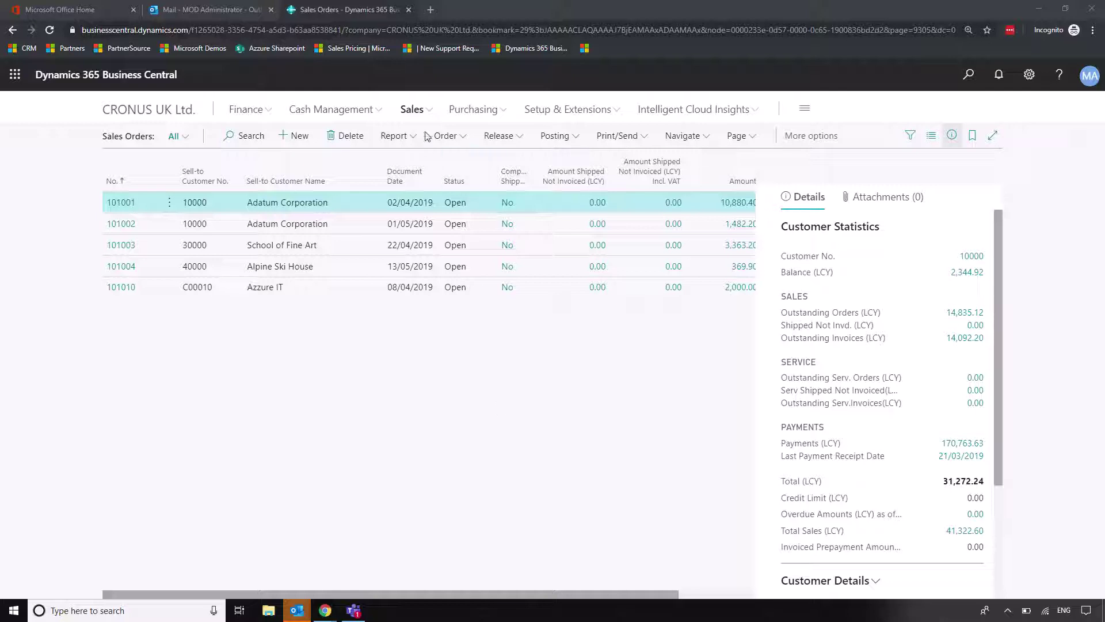
- Enter personalisation mode on the Sales Orders list
left_click(414, 109)
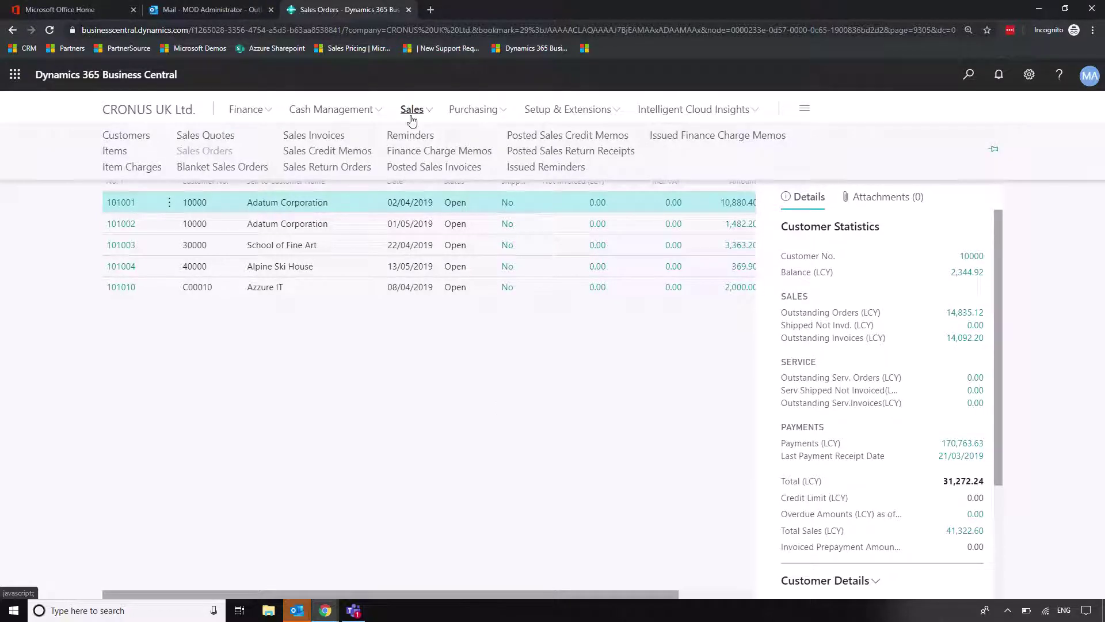
left_click(435, 384)
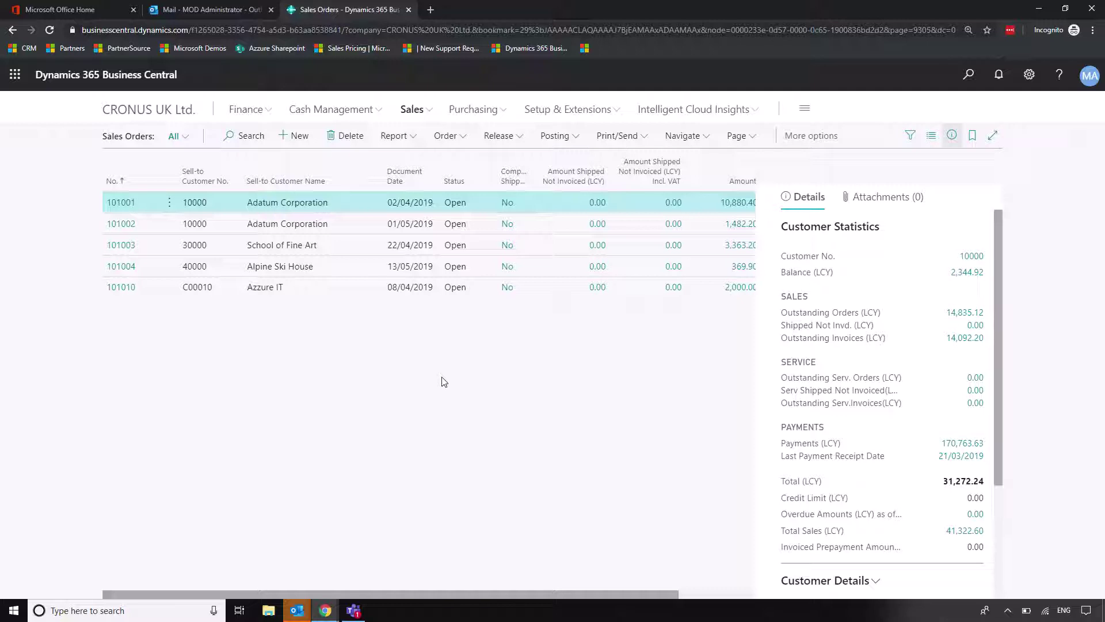
left_click(1029, 74)
left_click(937, 168)
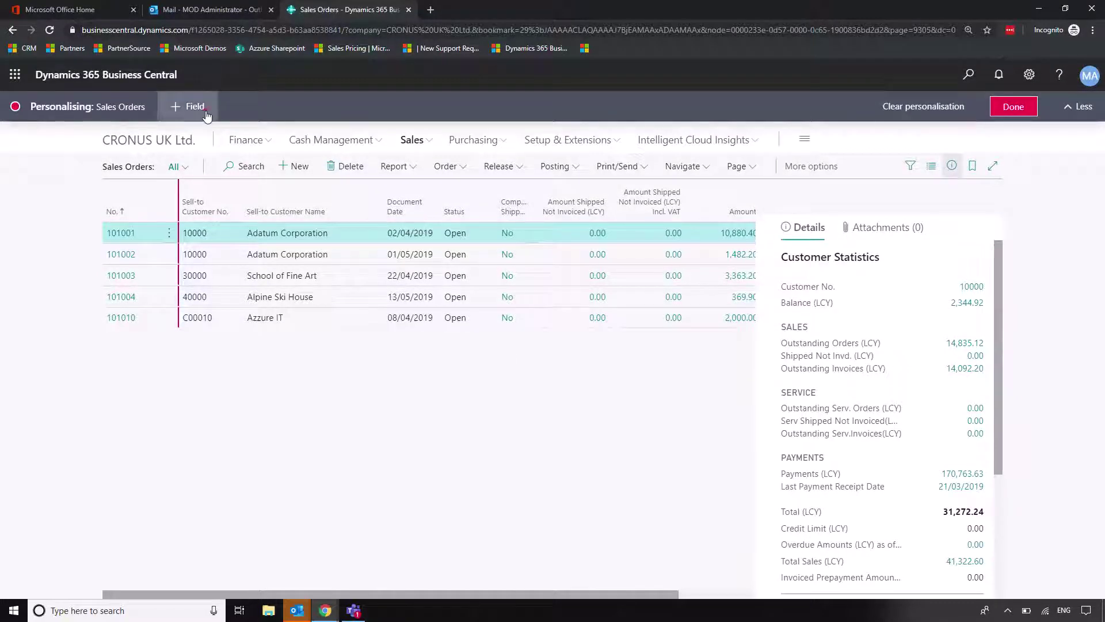
- Add the Location Code field after Sell-to Customer Name, then finish personalising
left_click(205, 111)
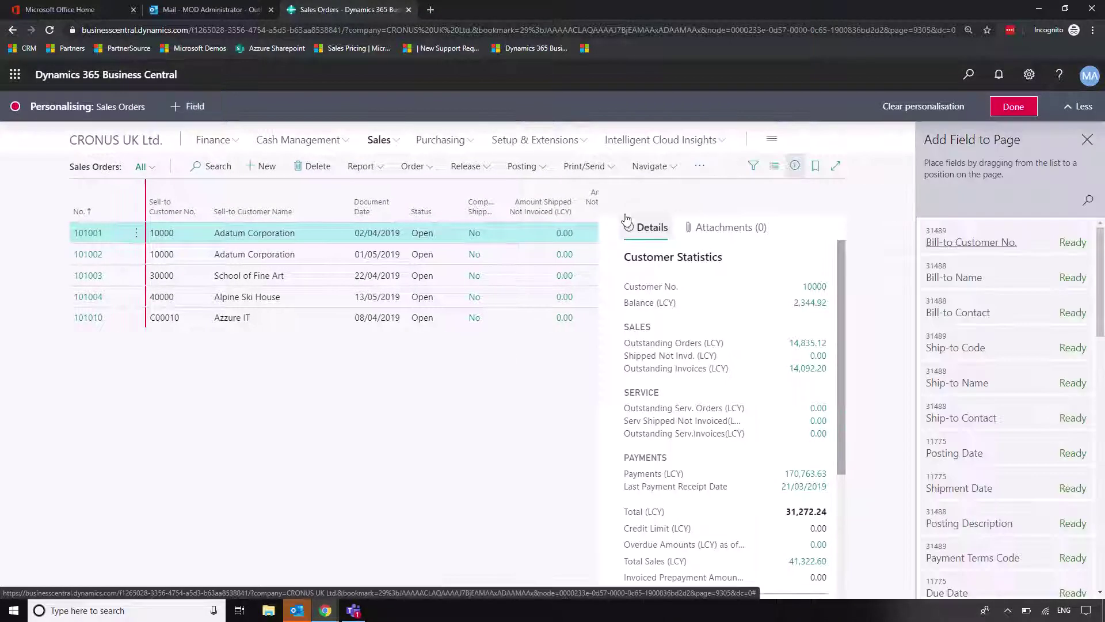
left_click(1088, 201)
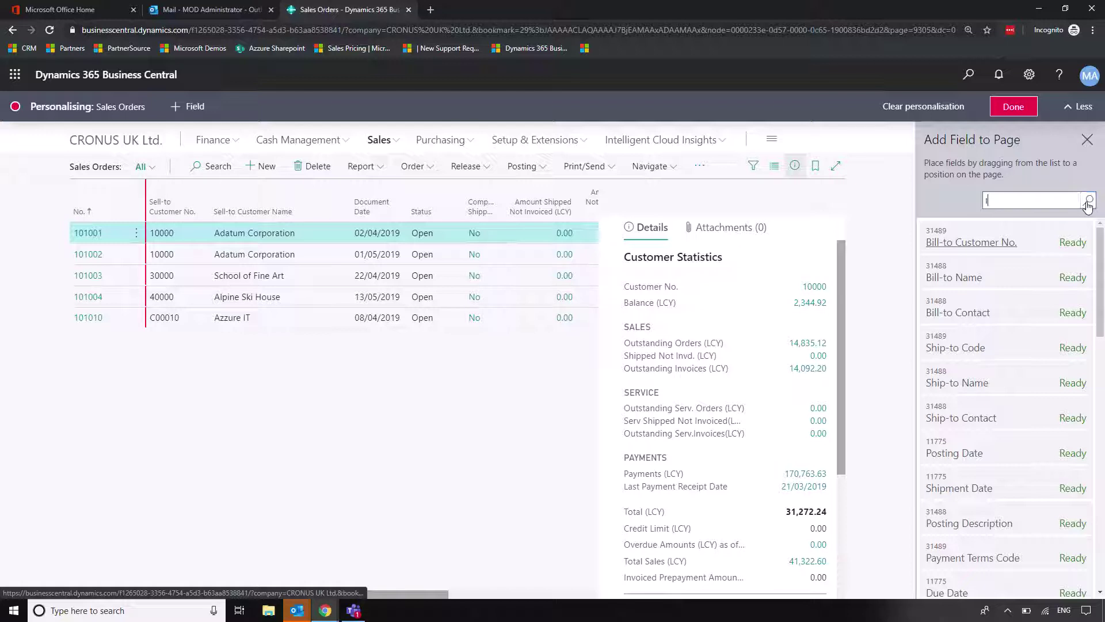
type("loca")
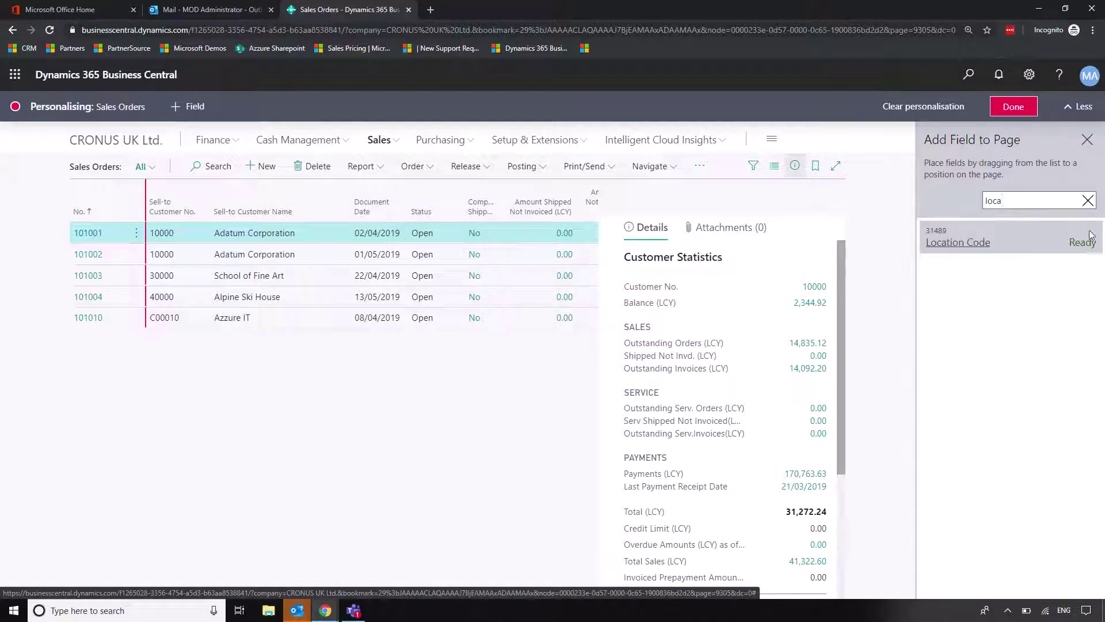
left_click_drag(1089, 235, 348, 216)
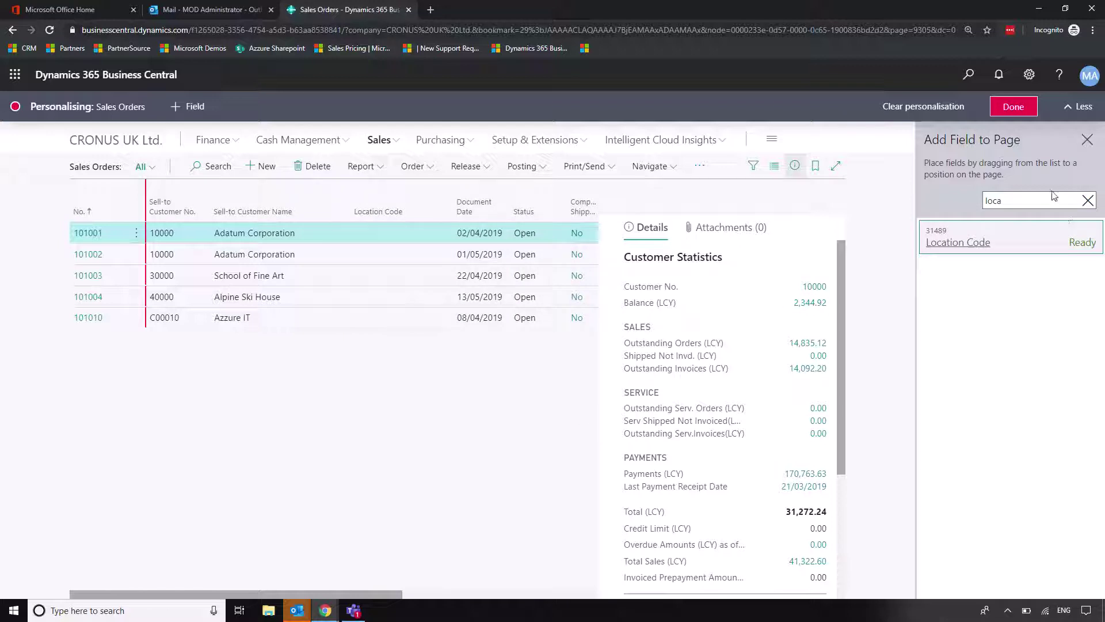
key("BackSpace")
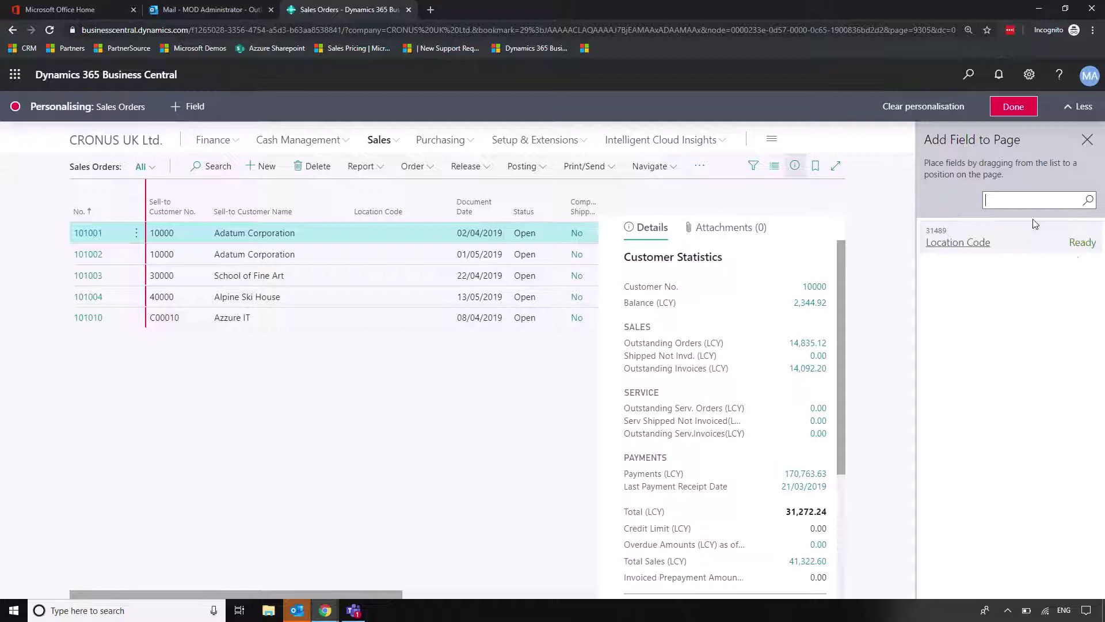
scroll(1037, 350, "down", 7)
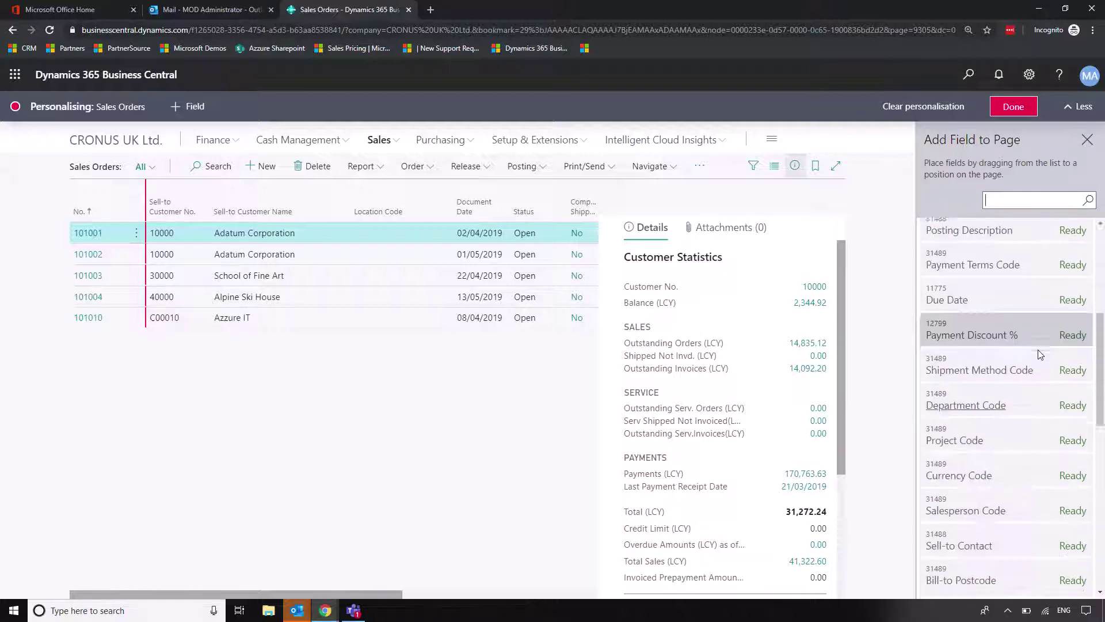
scroll(1037, 350, "down", 2)
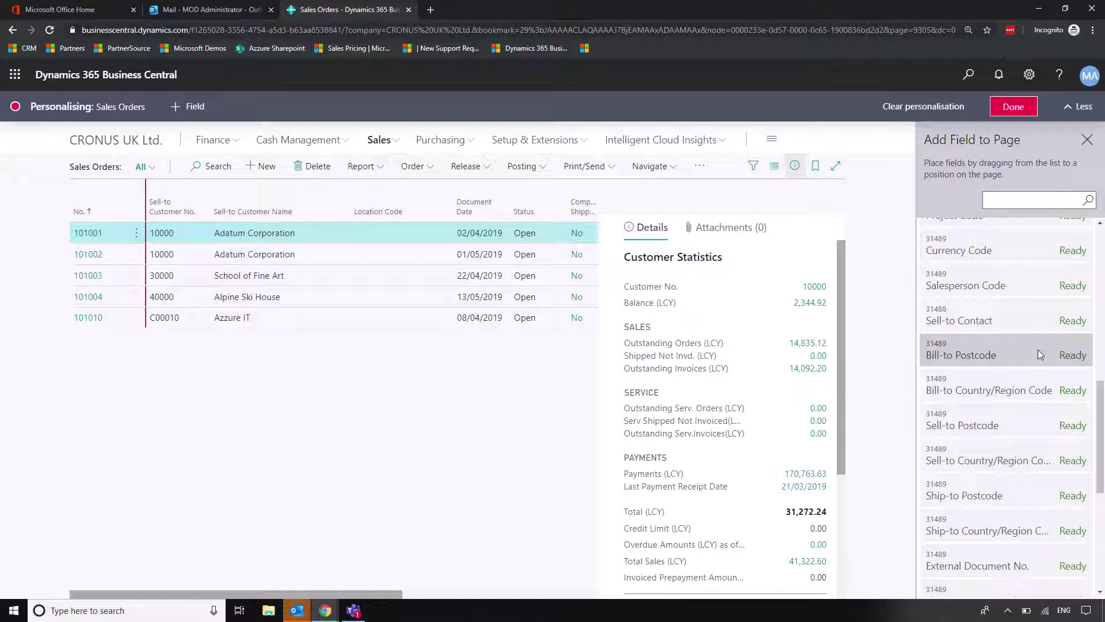
left_click(1014, 106)
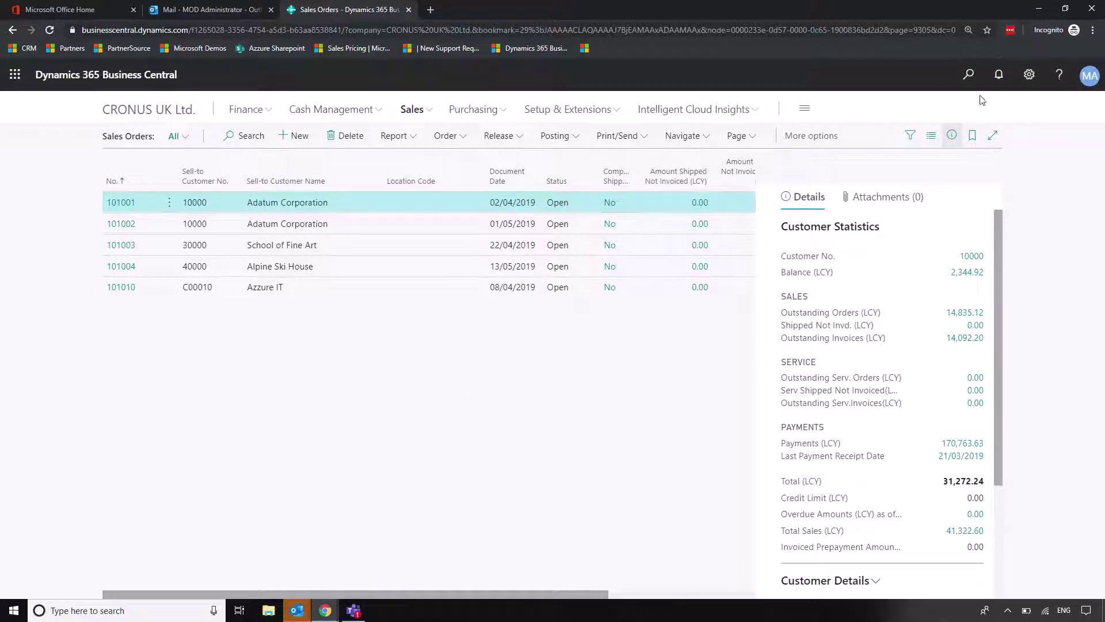
- Re-enter personalisation and freeze the columns up to Sell-to Customer Name
left_click(1029, 74)
left_click(938, 166)
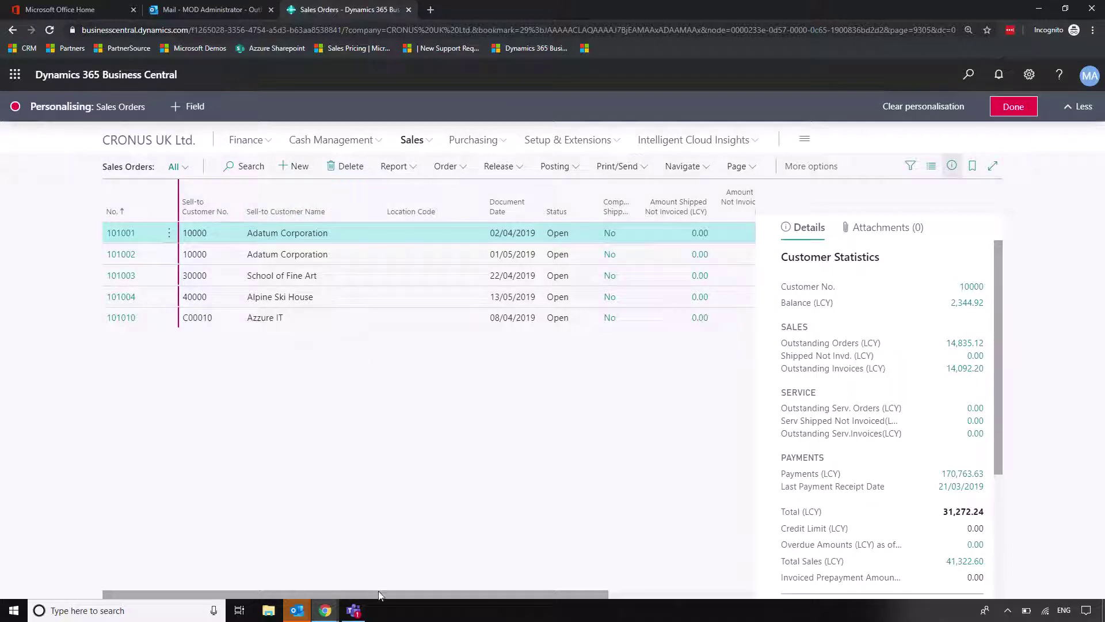
left_click_drag(388, 595, 339, 579)
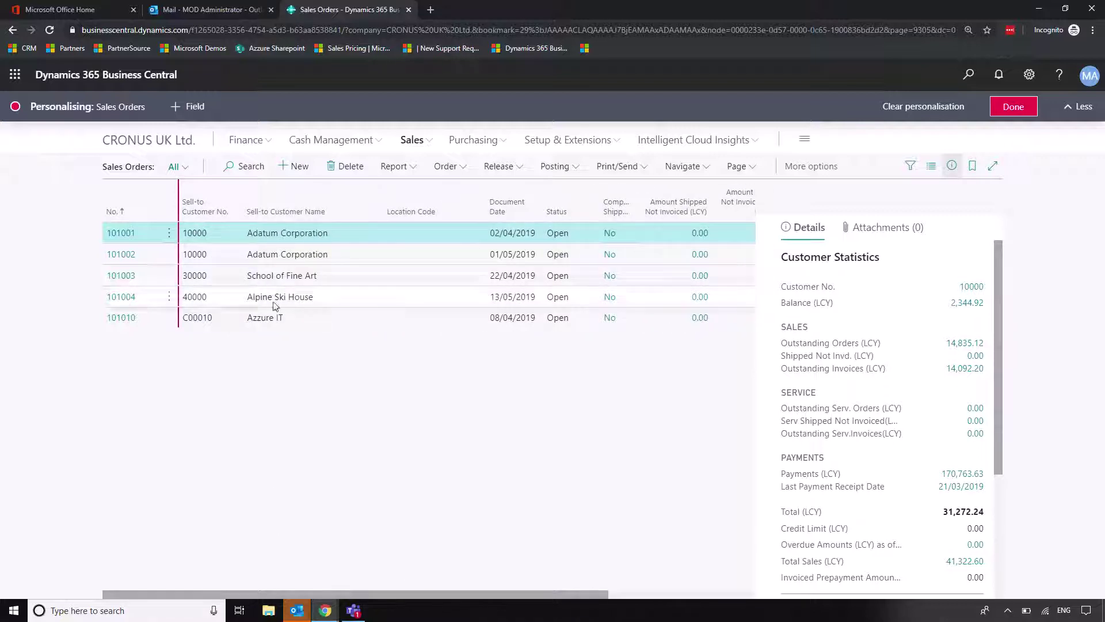
left_click(379, 189)
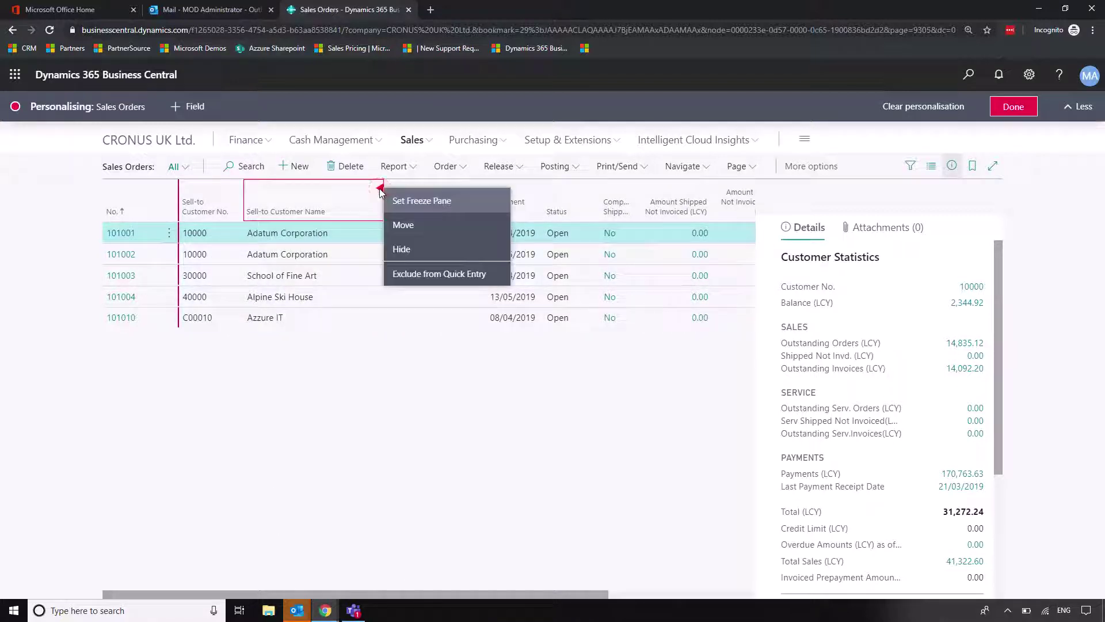
left_click(427, 207)
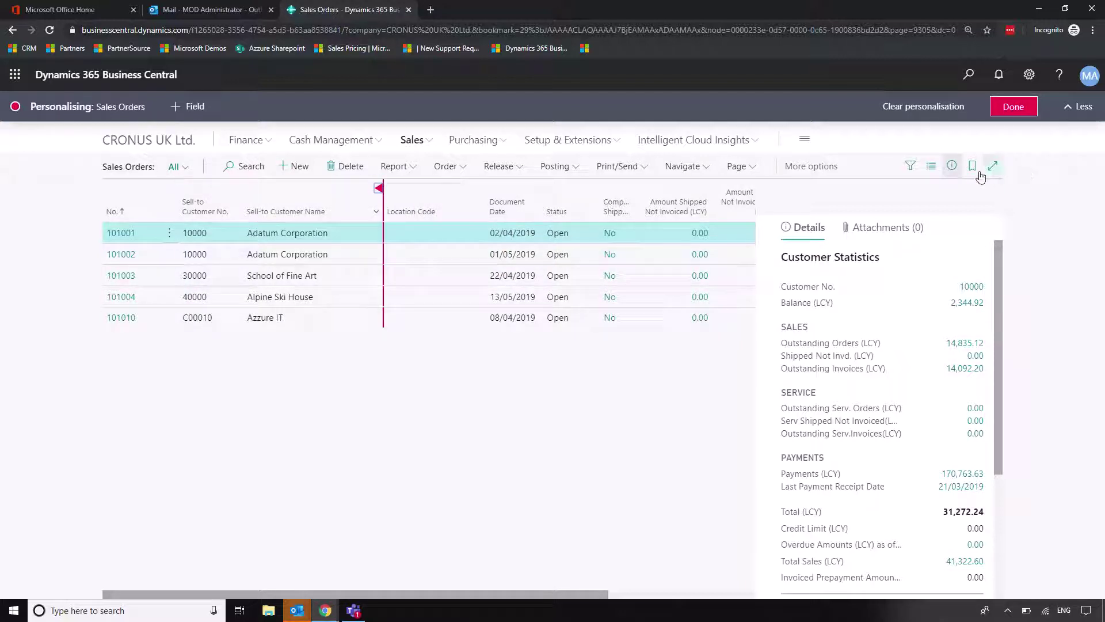
- Move the freeze pane so the list is frozen right after the No. column
left_click(952, 167)
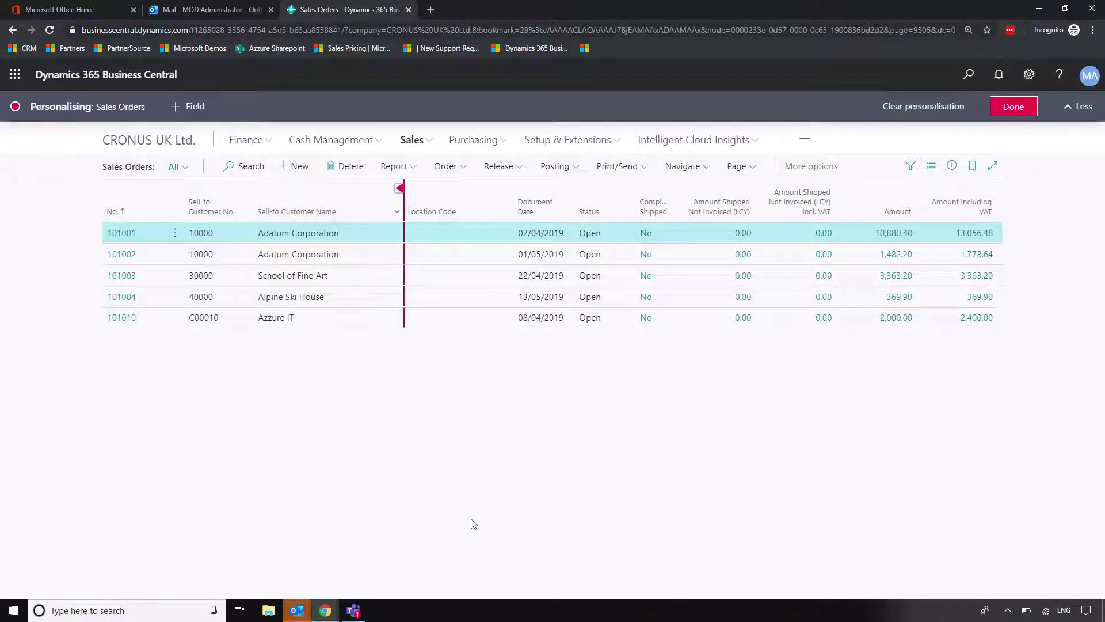
left_click(952, 166)
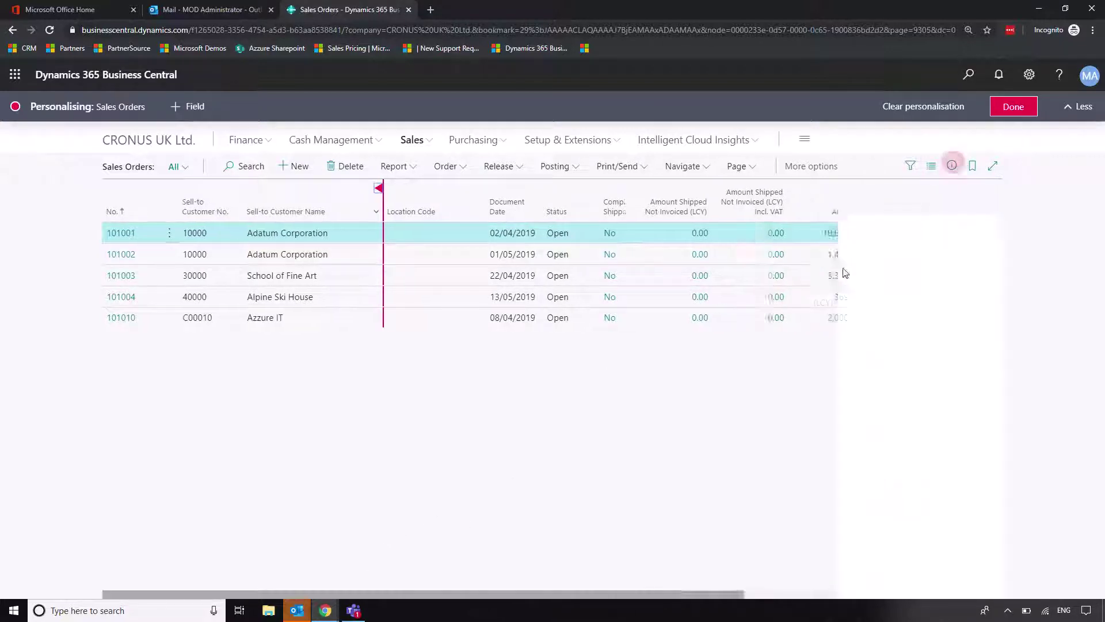
left_click_drag(528, 594, 414, 584)
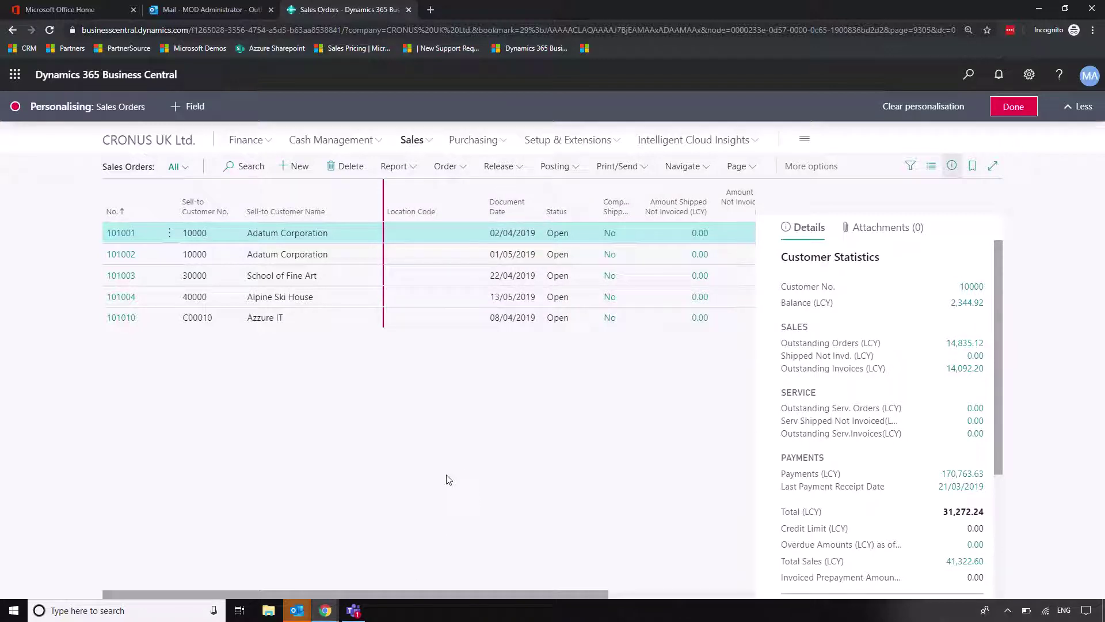
left_click(158, 189)
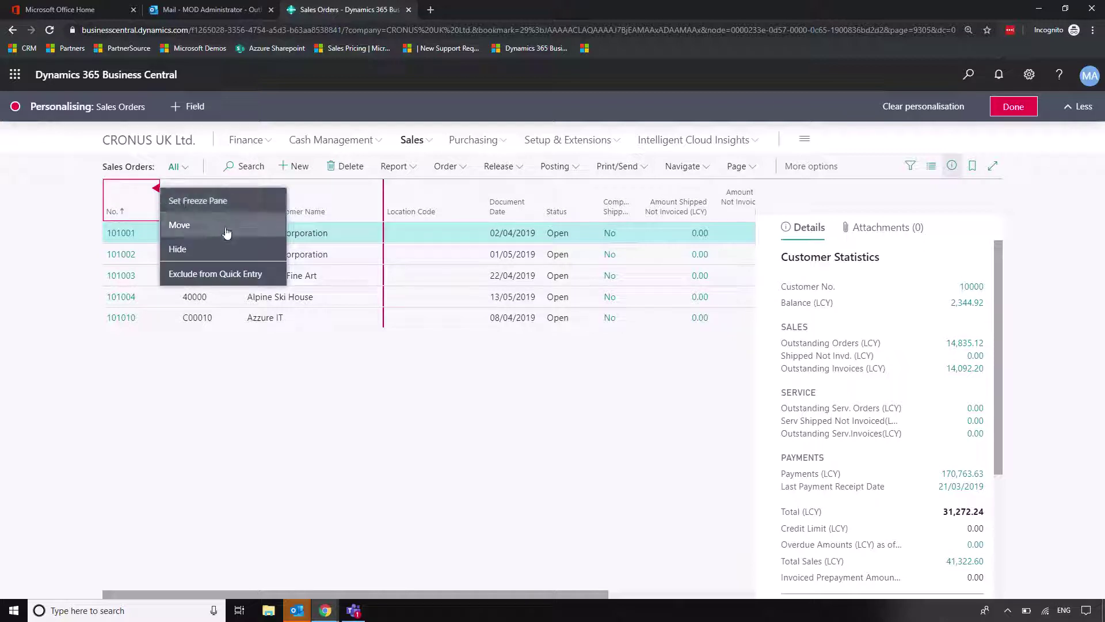
left_click(232, 199)
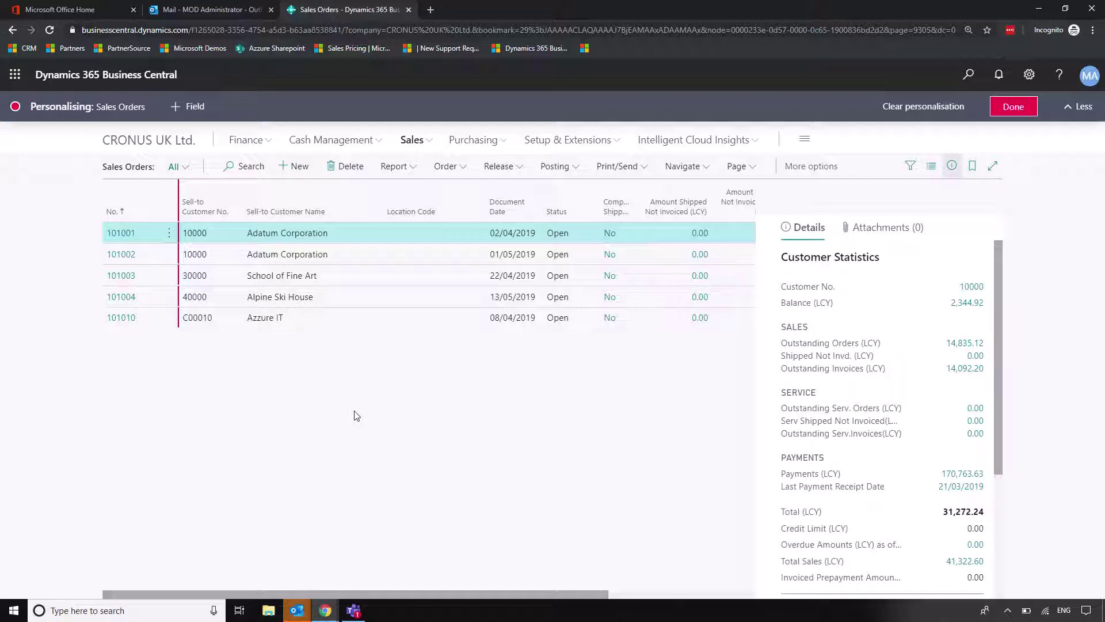
- Open sales order 101001 and select its Lines part for personalising
left_click(119, 235)
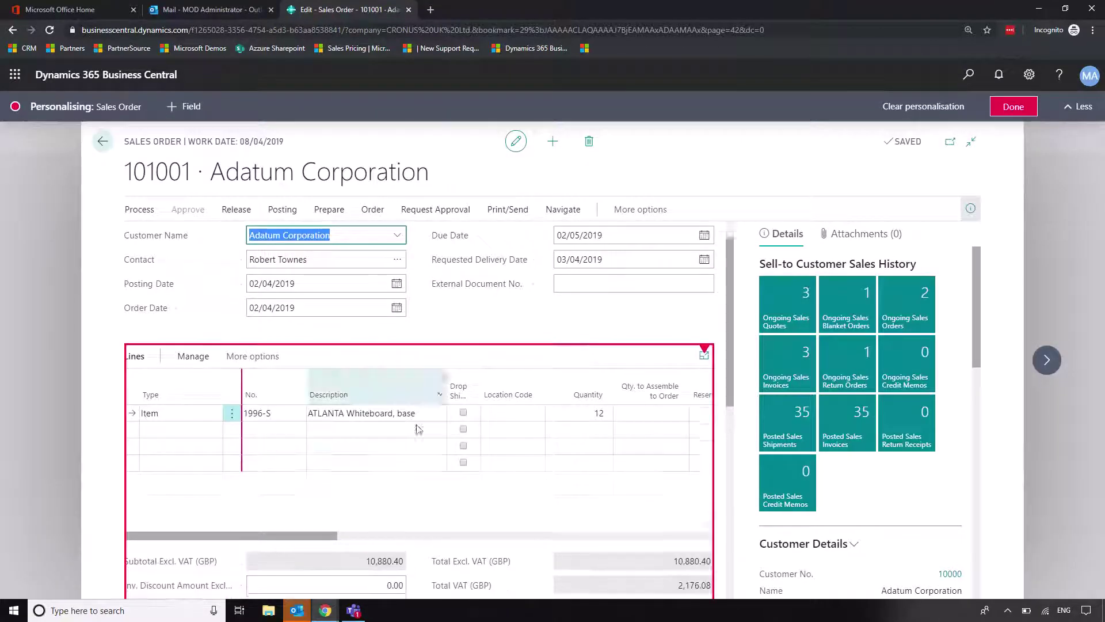
scroll(345, 391, "down", 1)
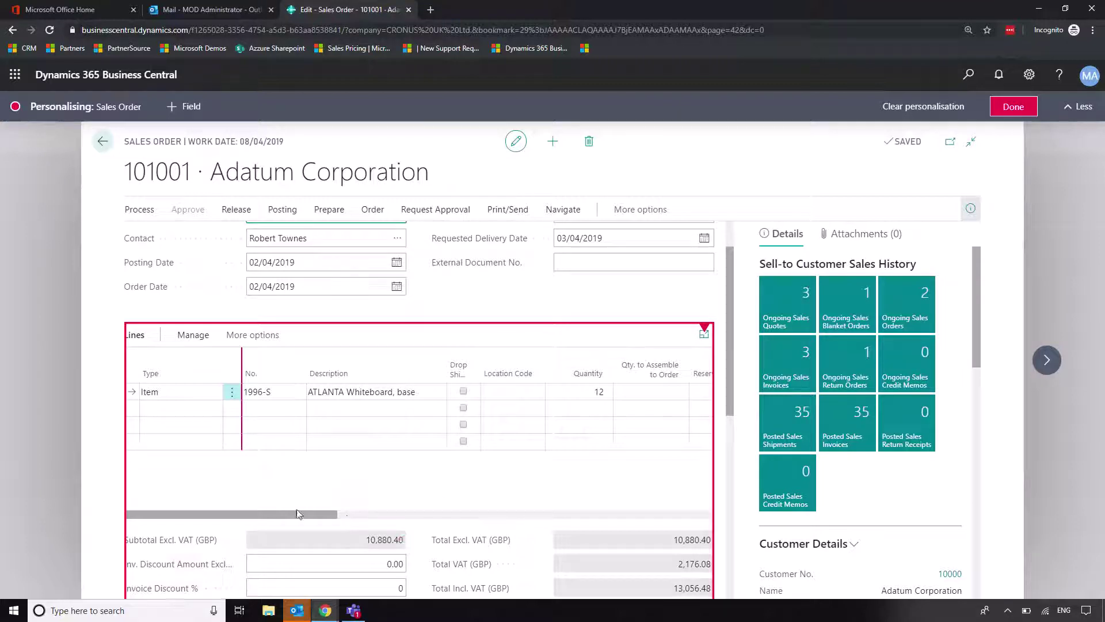
left_click_drag(304, 516, 462, 505)
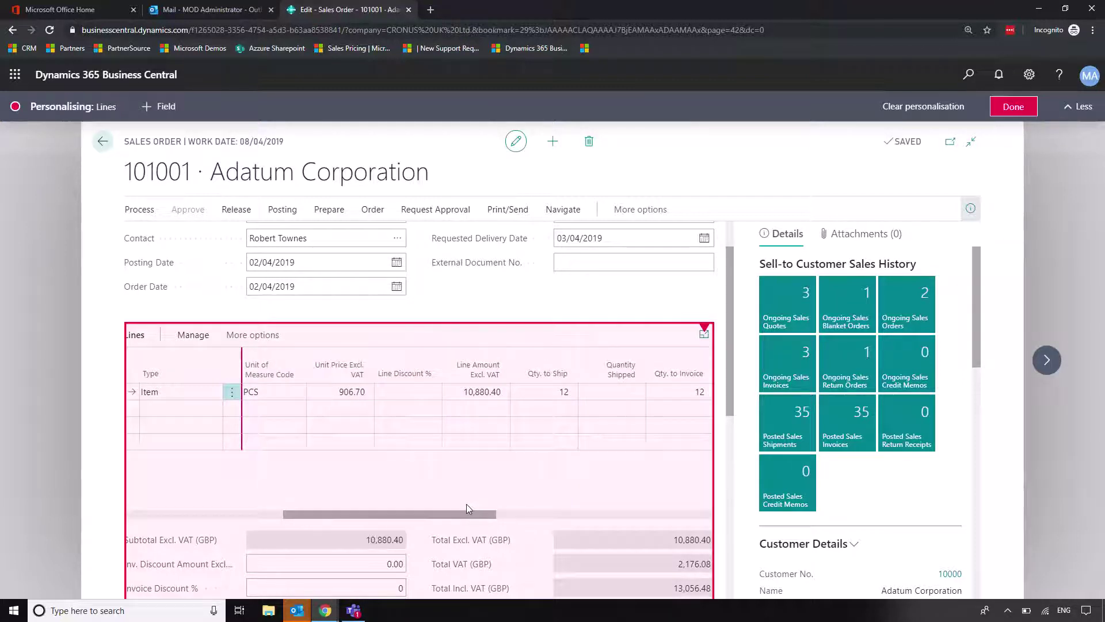
scroll(414, 426, "down", 1)
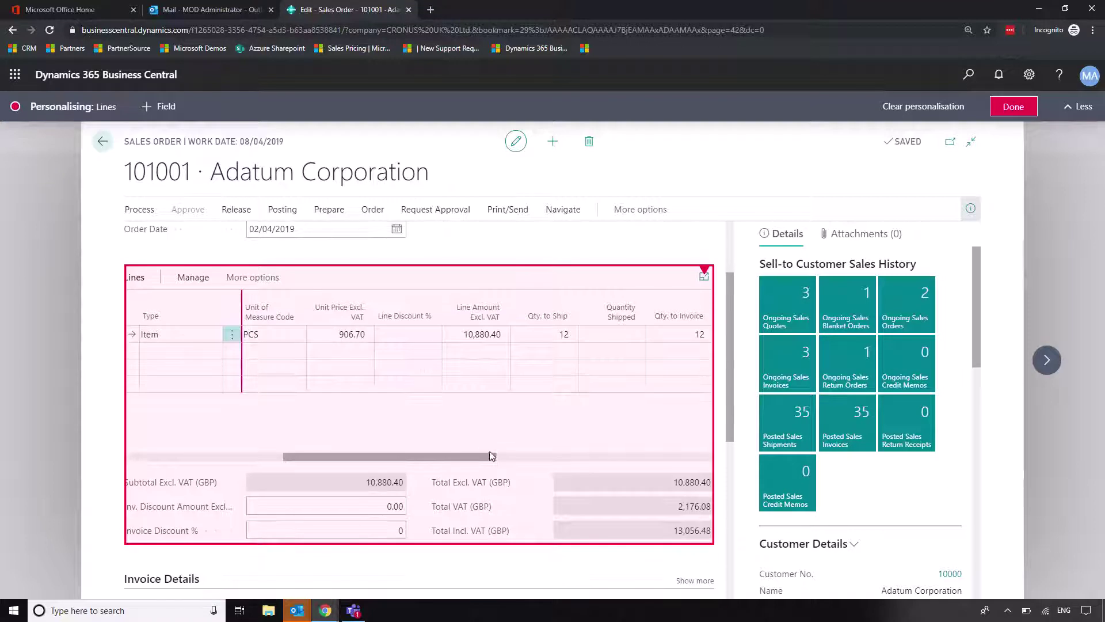
scroll(492, 456, "down", 2)
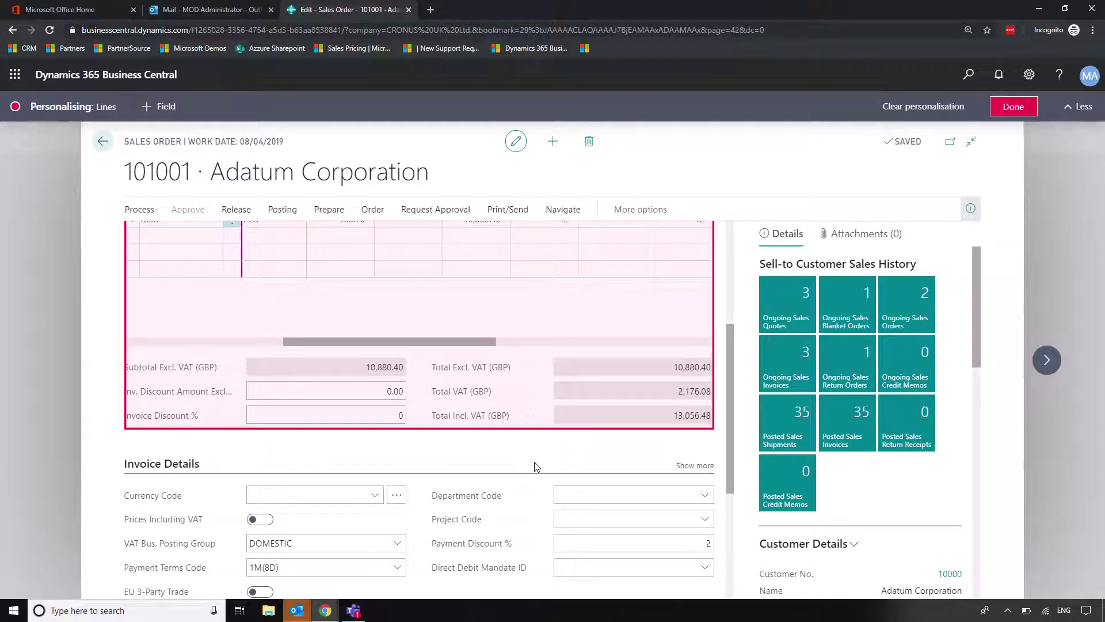
scroll(520, 451, "down", 1)
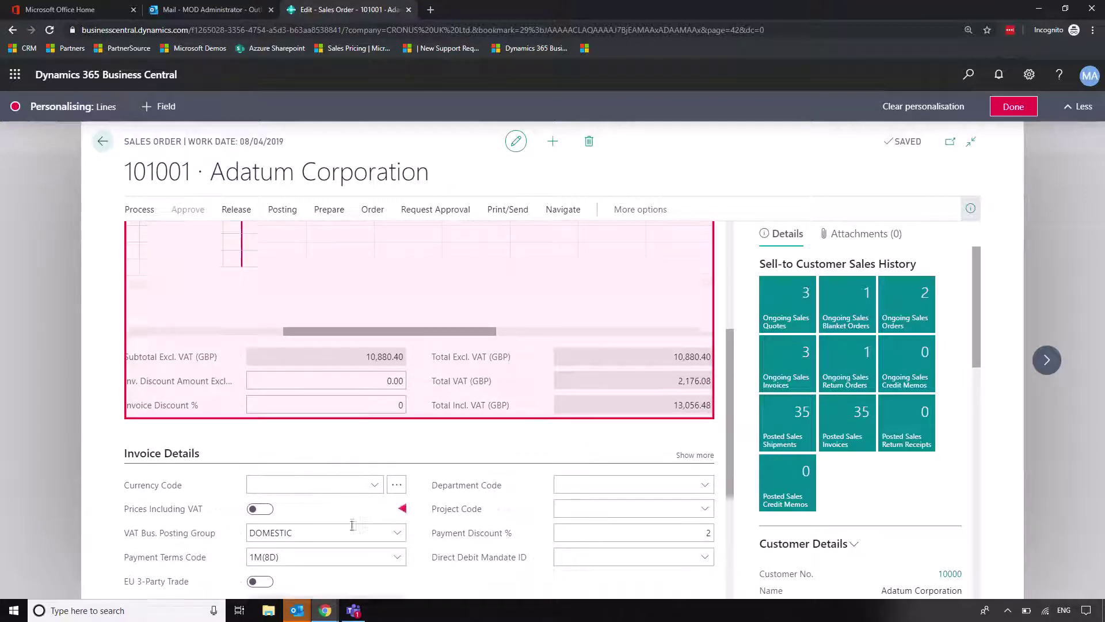
scroll(546, 518, "up", 2)
scroll(550, 524, "up", 1)
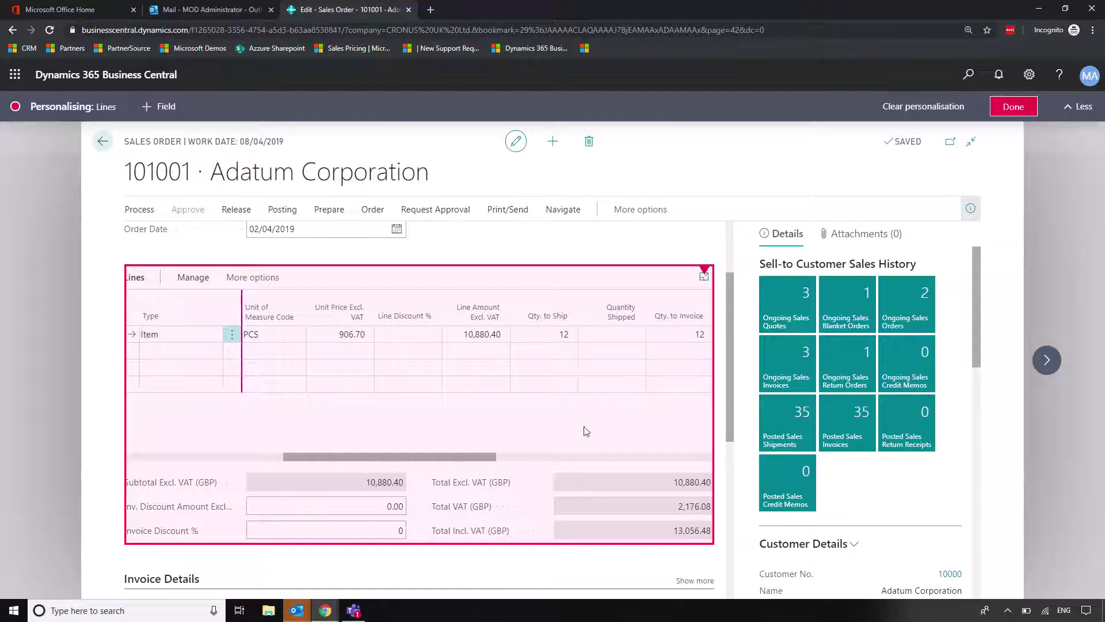
- Add the VAT Prod. Posting Group field, found by searching 'vat', to the order lines
left_click(159, 106)
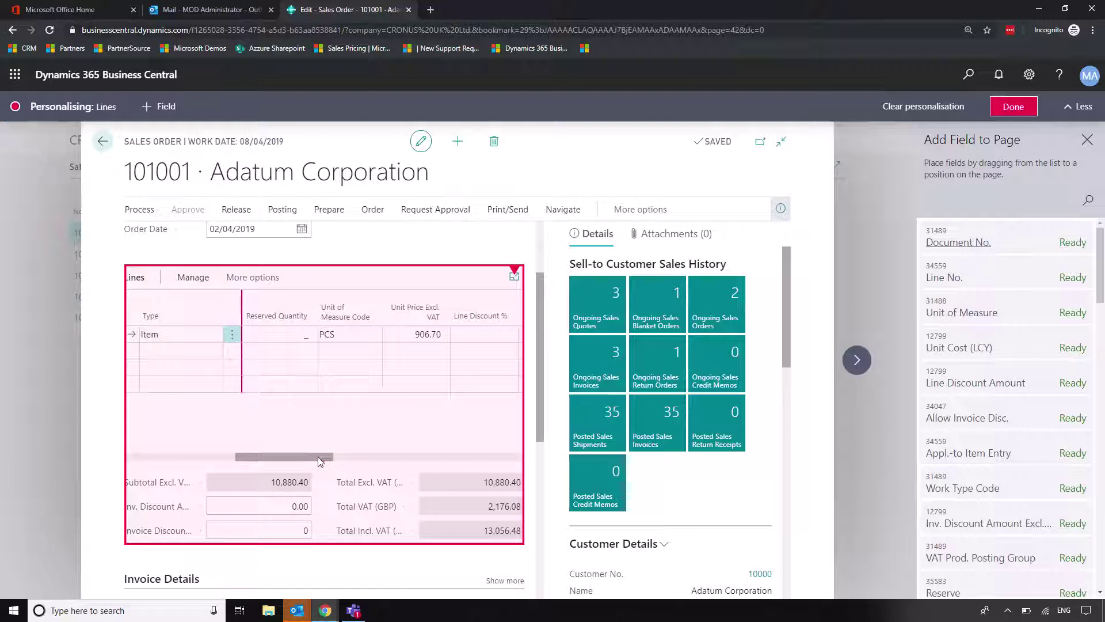
left_click(1090, 201)
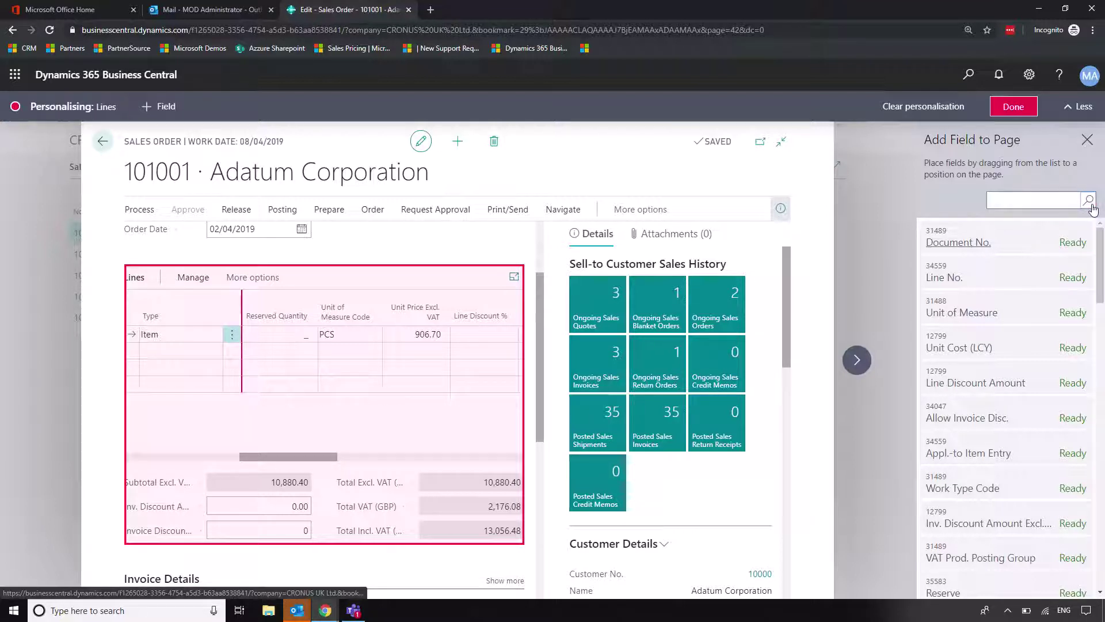
type("vat")
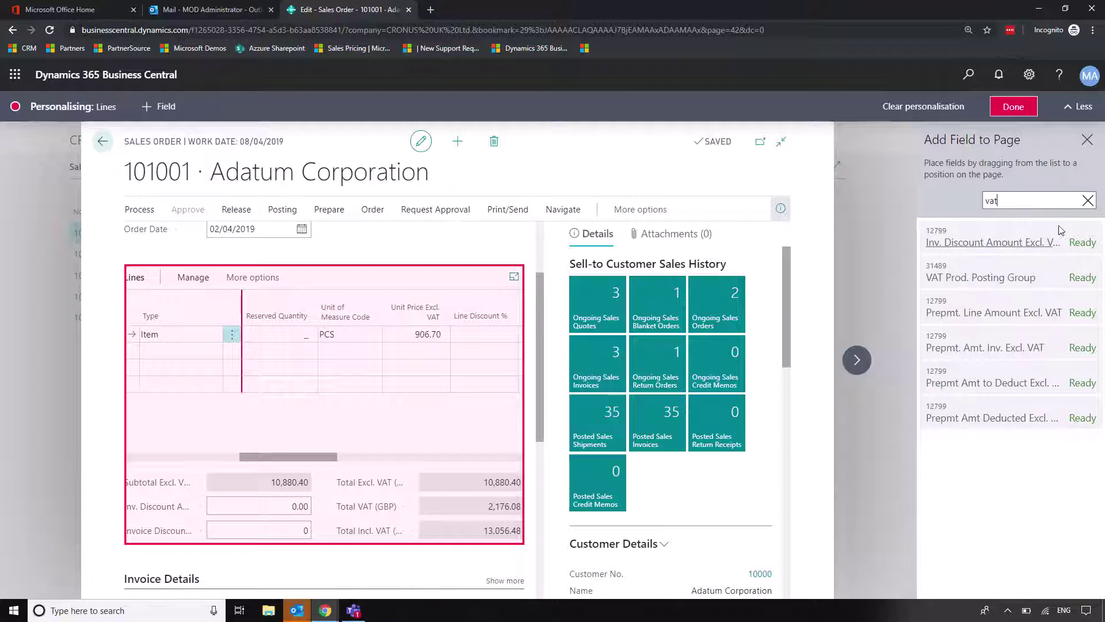
mouse_move(1033, 277)
left_mouse_down()
mouse_move(714, 281)
mouse_move(459, 310)
left_mouse_up()
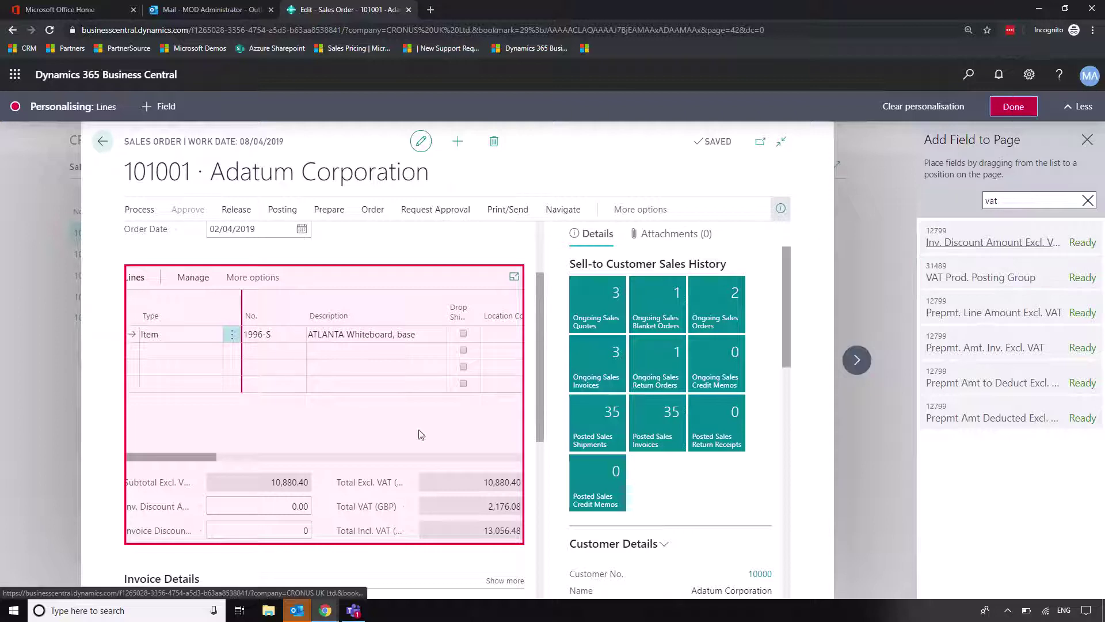
- Change the line's VAT Prod. Posting Group from STANDARD to ZERO
scroll(435, 419, "right", 5)
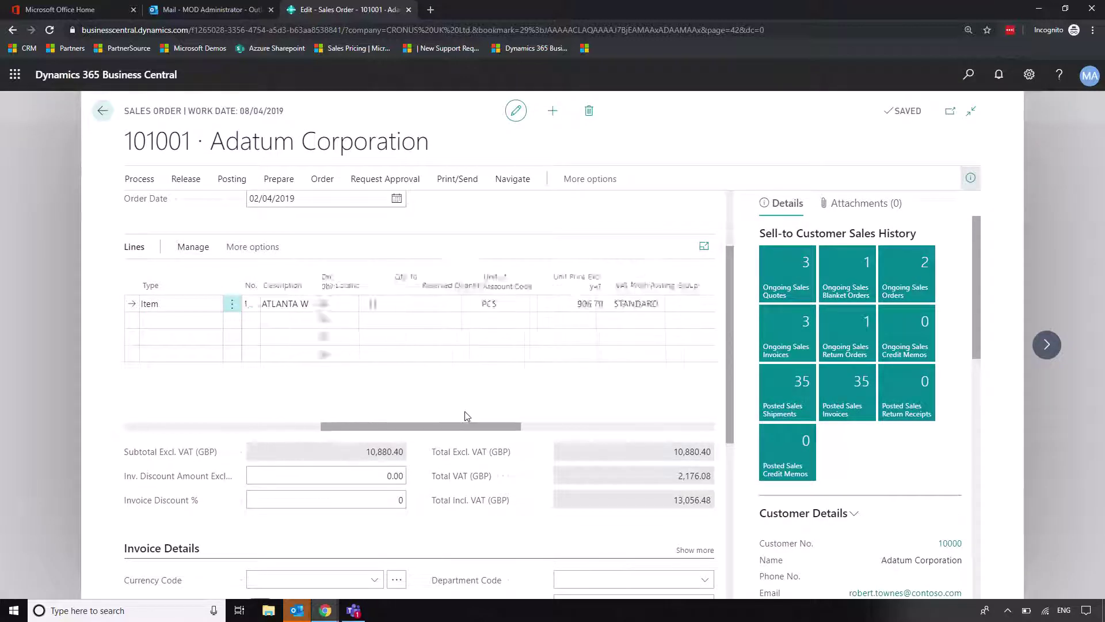
scroll(477, 414, "right", 1)
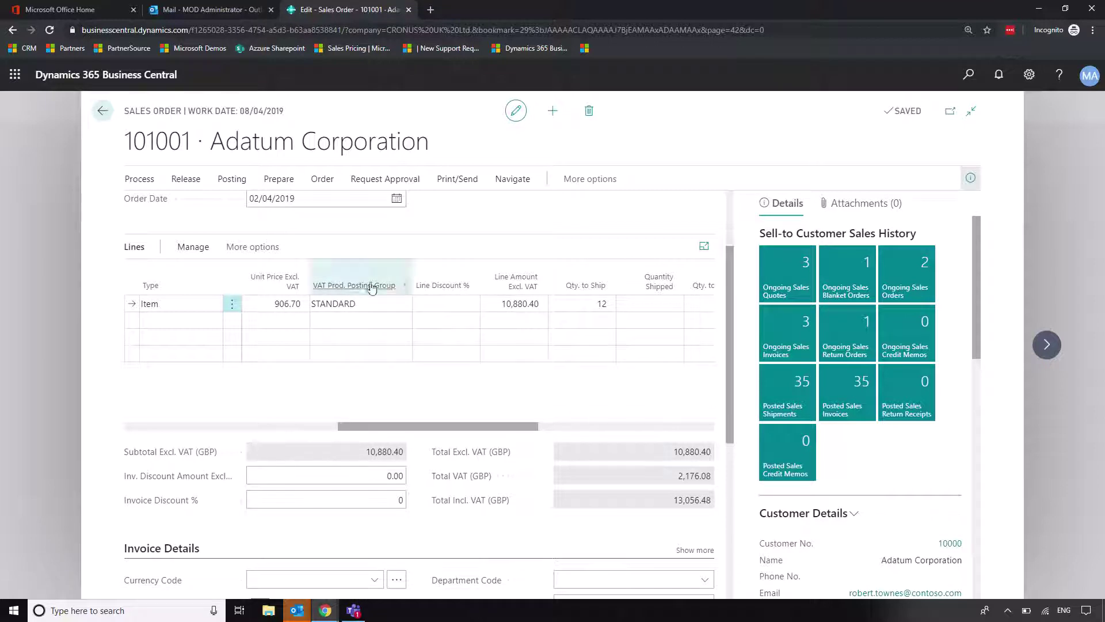
left_click(370, 303)
left_click(404, 304)
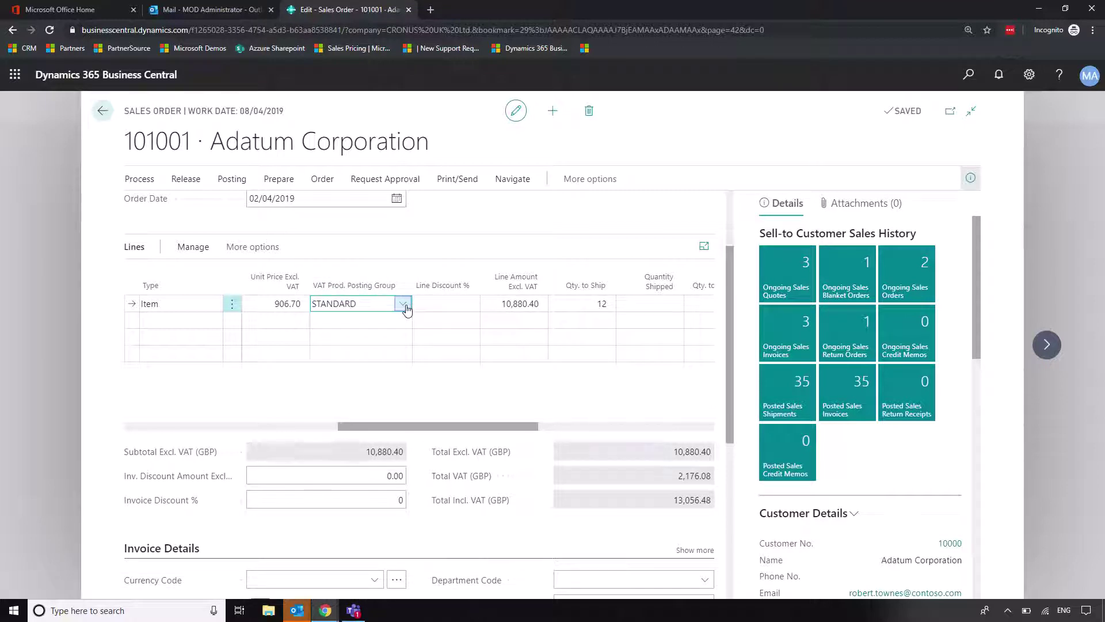
scroll(416, 390, "down", 2)
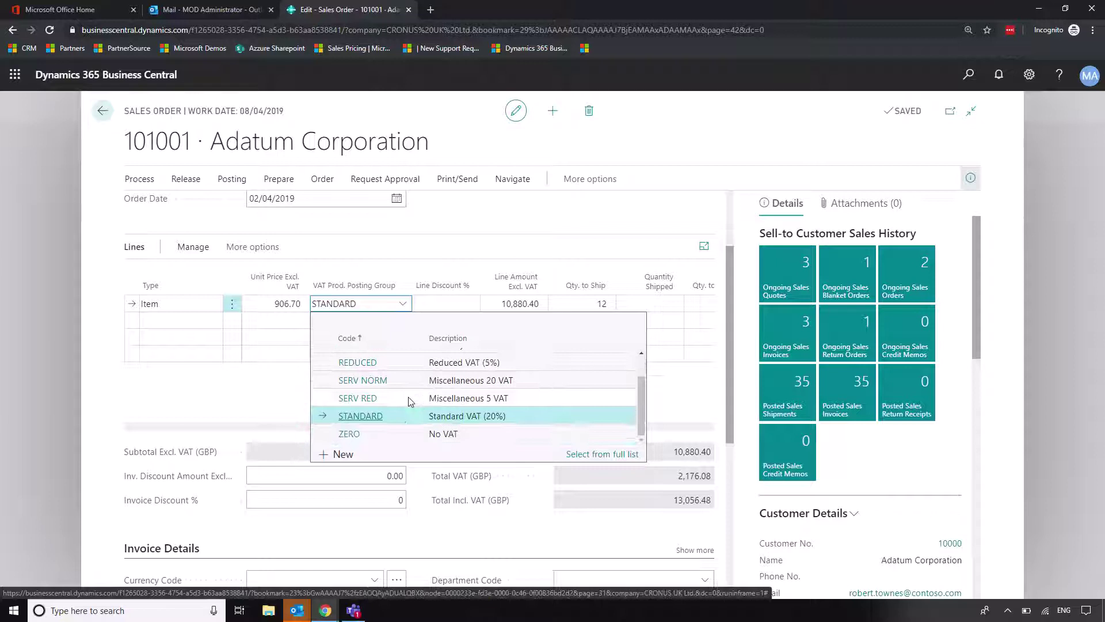
left_click(349, 433)
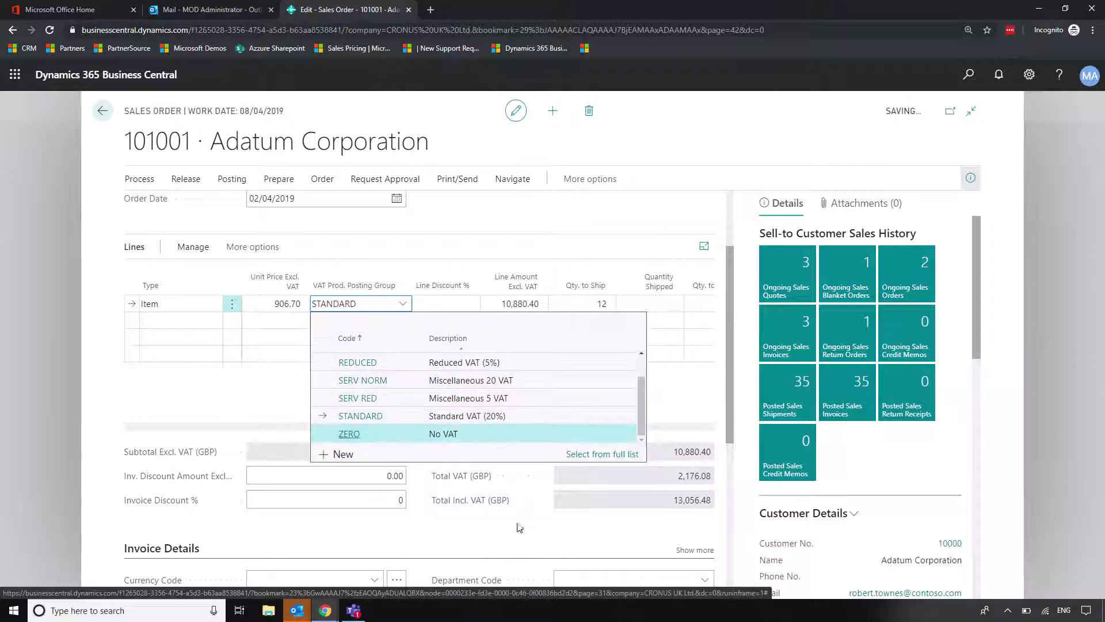